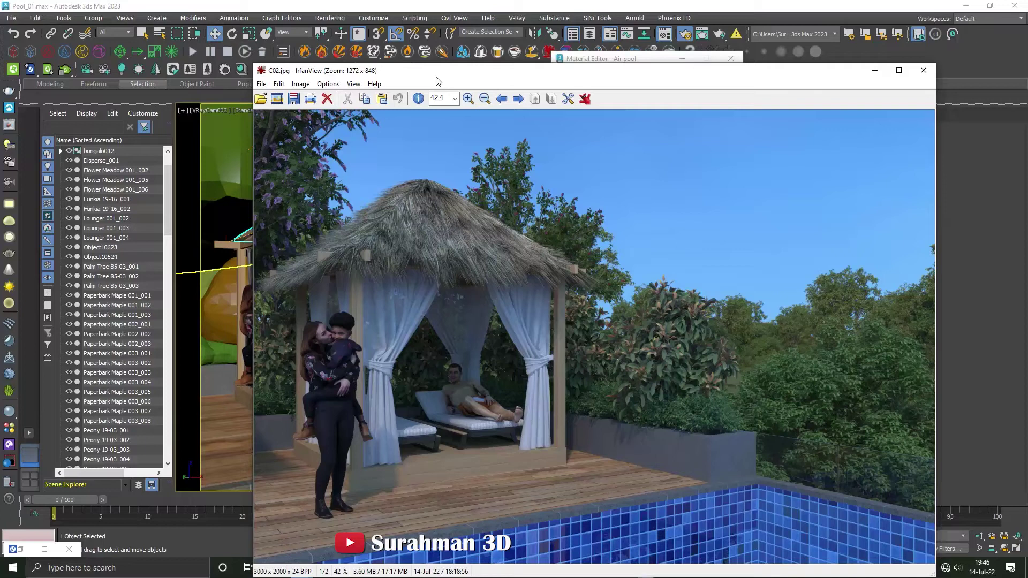
# Step: Reposition the IrfanView window showing the C02.jpg thatched-gazebo reference render
pyautogui.moveTo(436, 77); pyautogui.dragTo(408, 64)
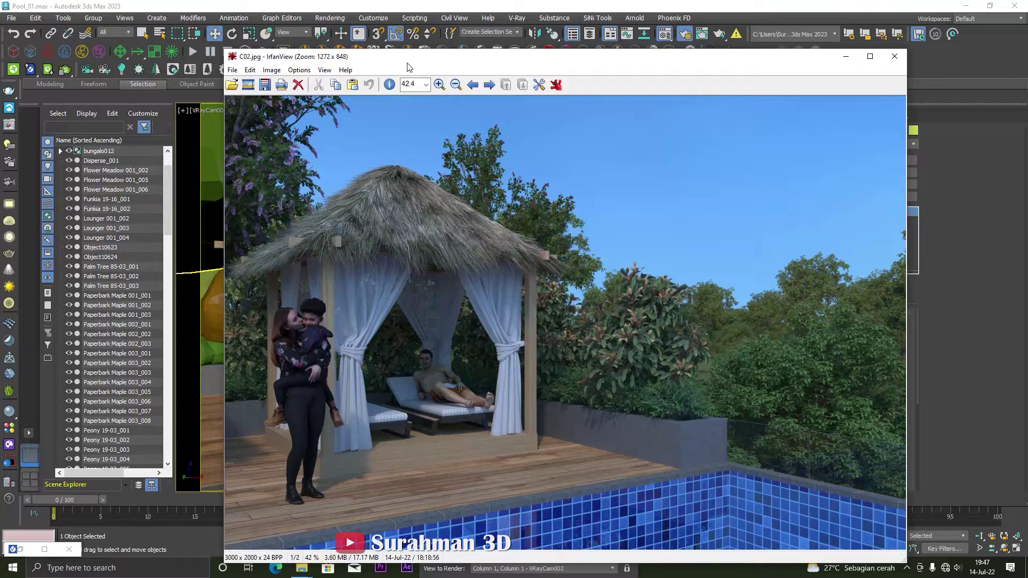
pyautogui.moveTo(407, 64); pyautogui.dragTo(368, 55)
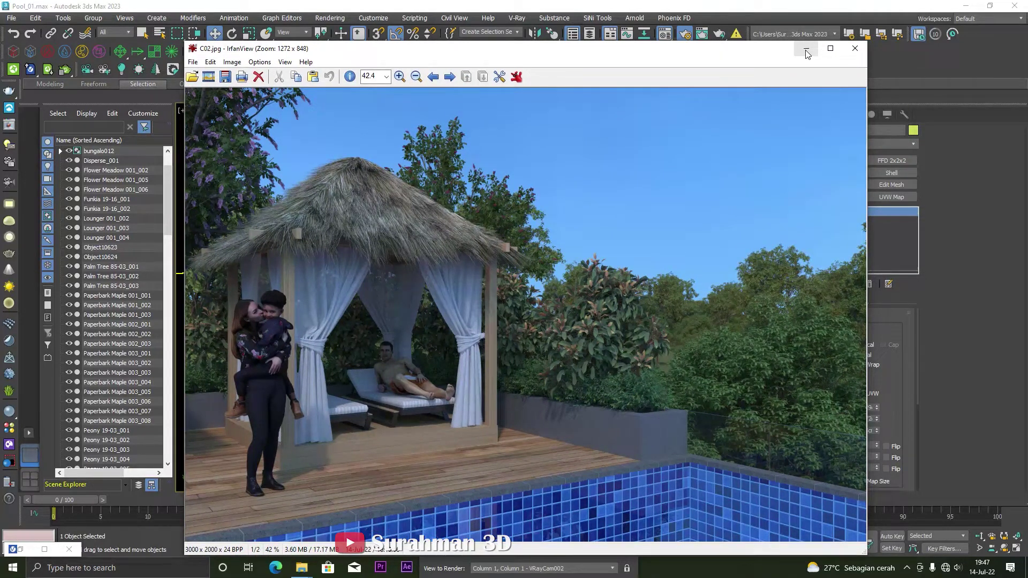
# Step: Minimize IrfanView and the Material Editor so the 3ds Max viewport is clear
pyautogui.click(806, 54)
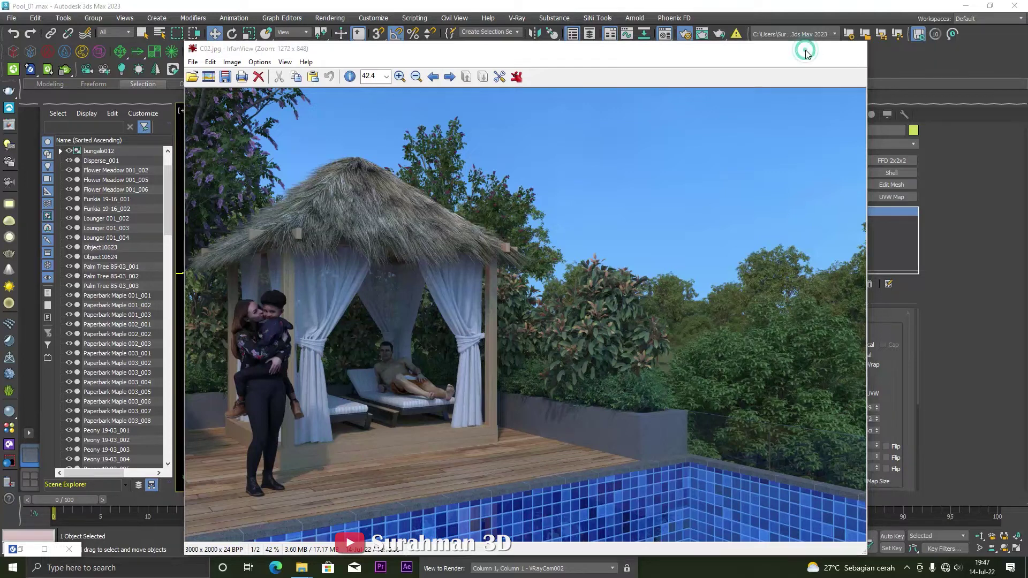
pyautogui.moveTo(619, 65); pyautogui.dragTo(90, 99)
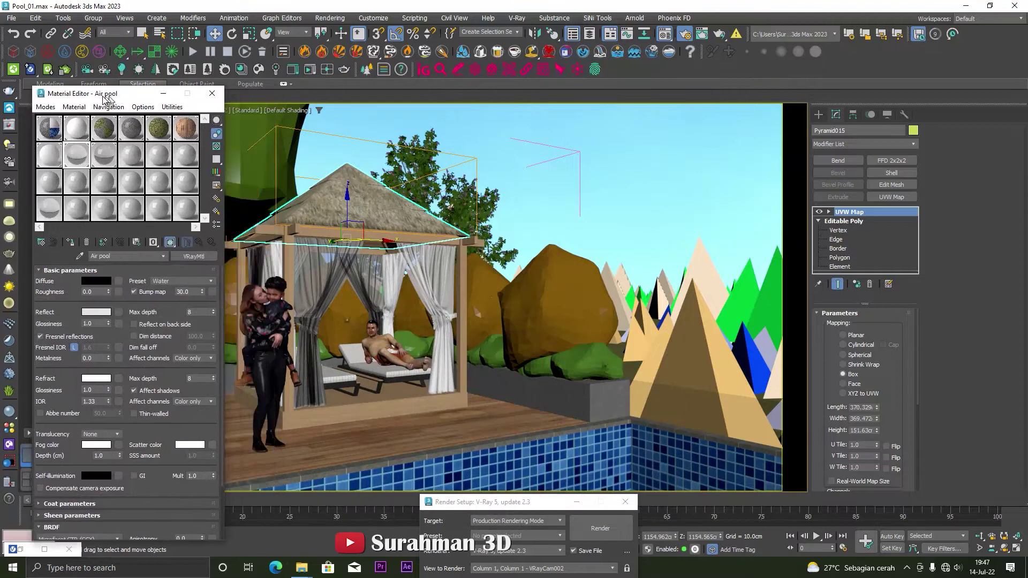
pyautogui.click(152, 95)
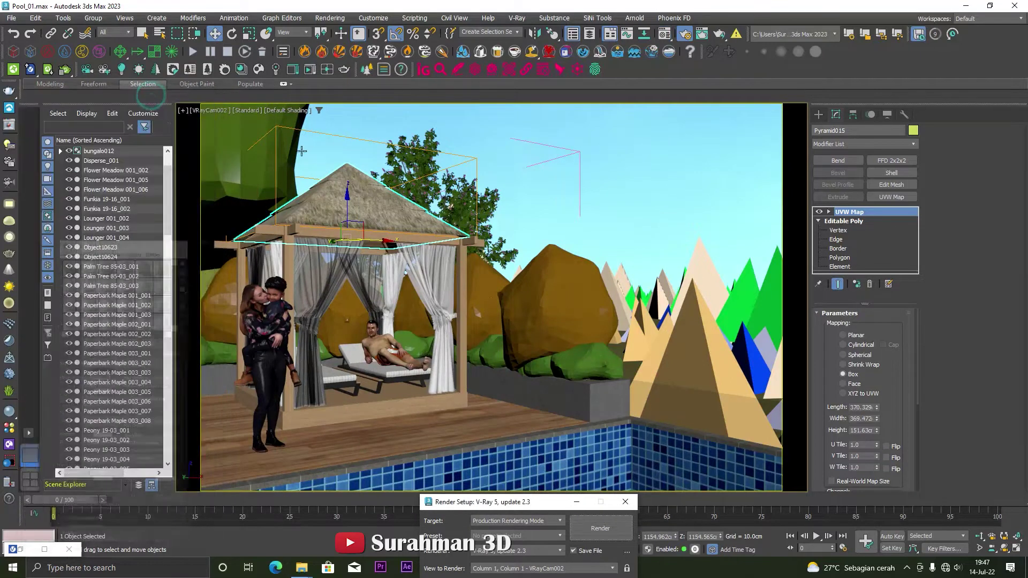
pyautogui.click(348, 187)
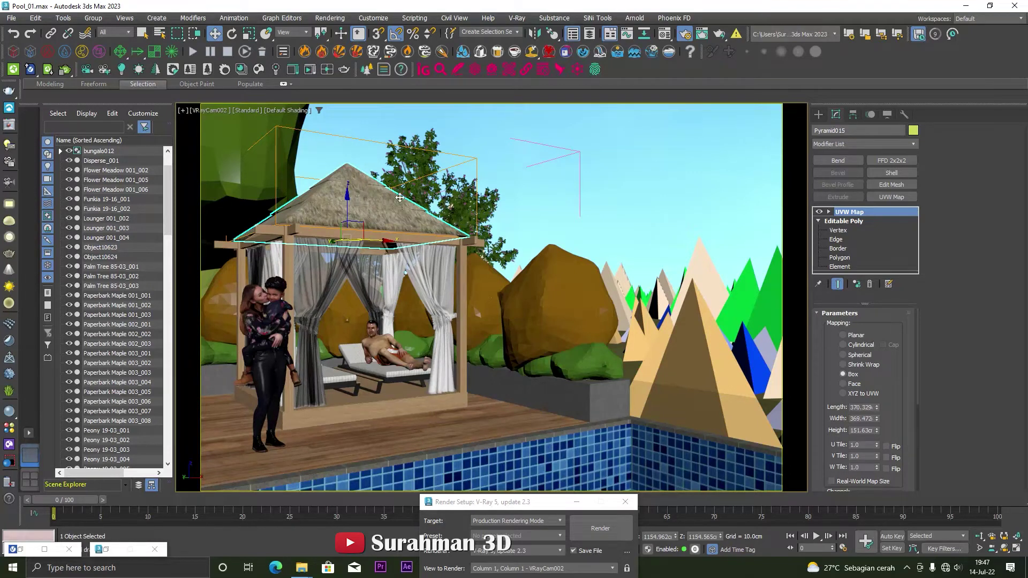
# Step: Isolate Pyramid015 in a zoomed-extents perspective view and orbit to a low side angle
pyautogui.hotkey('alt', 'q')
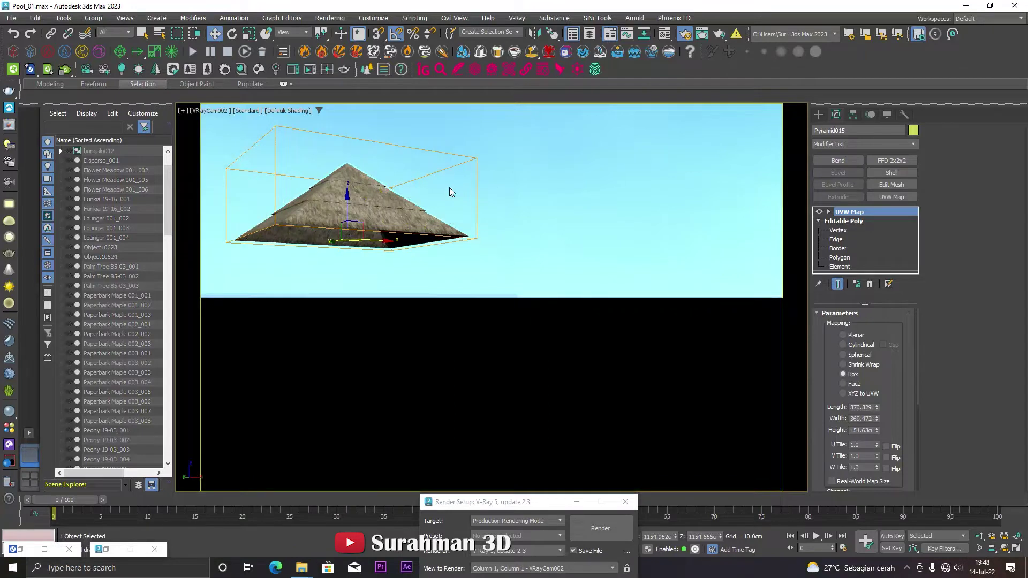
pyautogui.hotkey('alt', 'w')
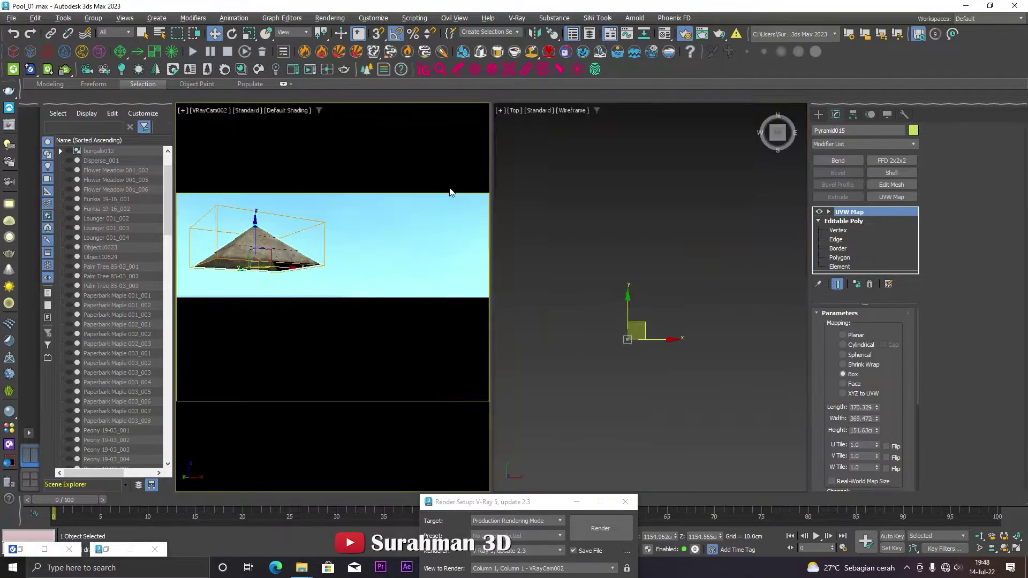
pyautogui.hotkey('alt', 'w')
pyautogui.press('p')
pyautogui.press('z')
pyautogui.keyDown('alt'); pyautogui.moveTo(581, 279); pyautogui.dragTo(551, 185, button='middle'); pyautogui.keyUp('alt')
pyautogui.press('F3')
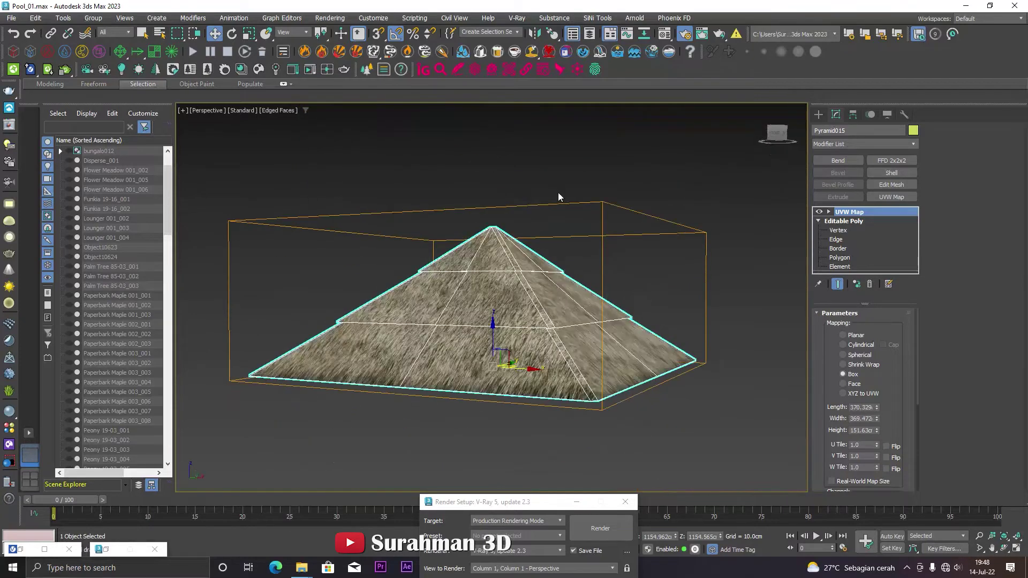
pyautogui.moveTo(590, 260)
pyautogui.keyDown('alt'); pyautogui.mouseDown(button='middle')
pyautogui.moveTo(609, 242)
pyautogui.moveTo(593, 253)
pyautogui.mouseUp(button='middle'); pyautogui.keyUp('alt')
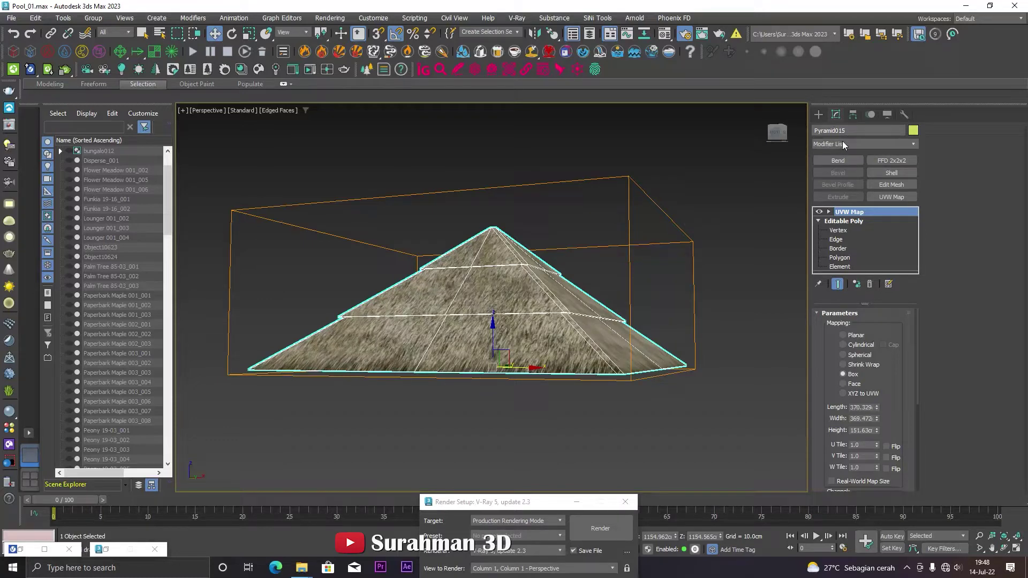
# Step: Add a Hair and Fur (WSM) modifier to Pyramid015 and view the furry roof from above
pyautogui.click(843, 144)
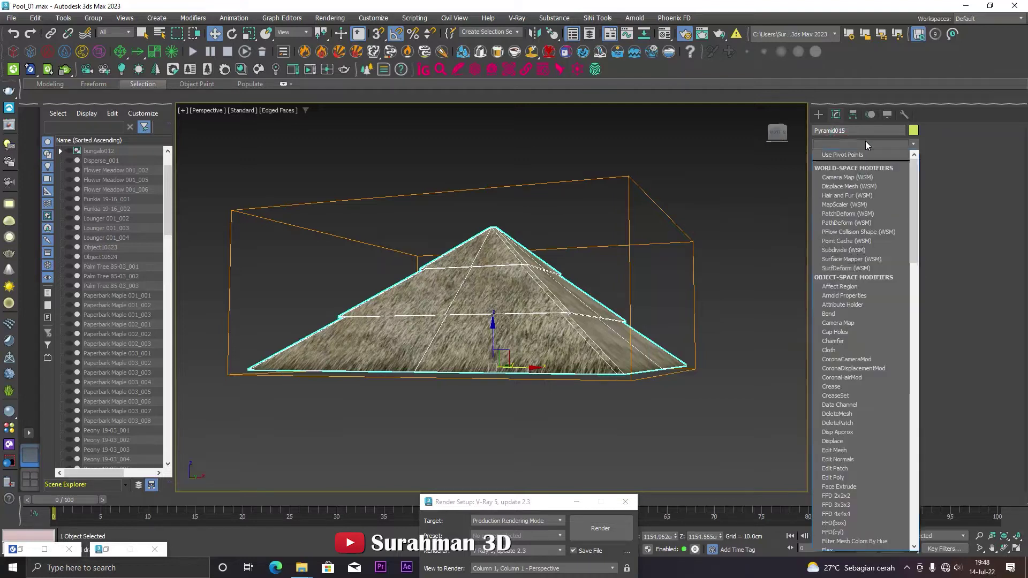
pyautogui.click(867, 196)
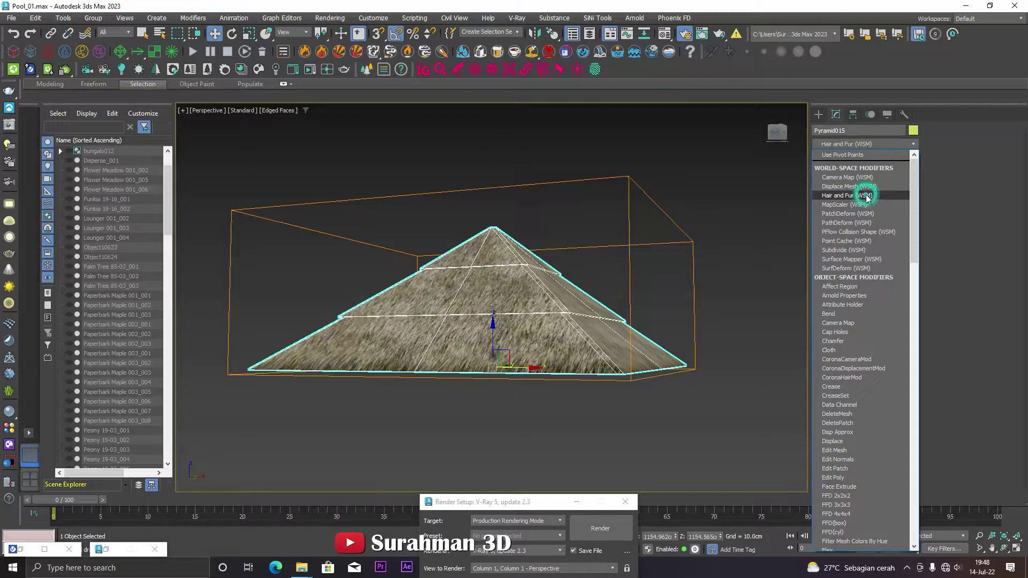
pyautogui.moveTo(753, 223)
pyautogui.keyDown('alt'); pyautogui.mouseDown(button='middle')
pyautogui.moveTo(613, 303)
pyautogui.moveTo(694, 269)
pyautogui.moveTo(661, 271)
pyautogui.moveTo(679, 270)
pyautogui.mouseUp(button='middle'); pyautogui.keyUp('alt')
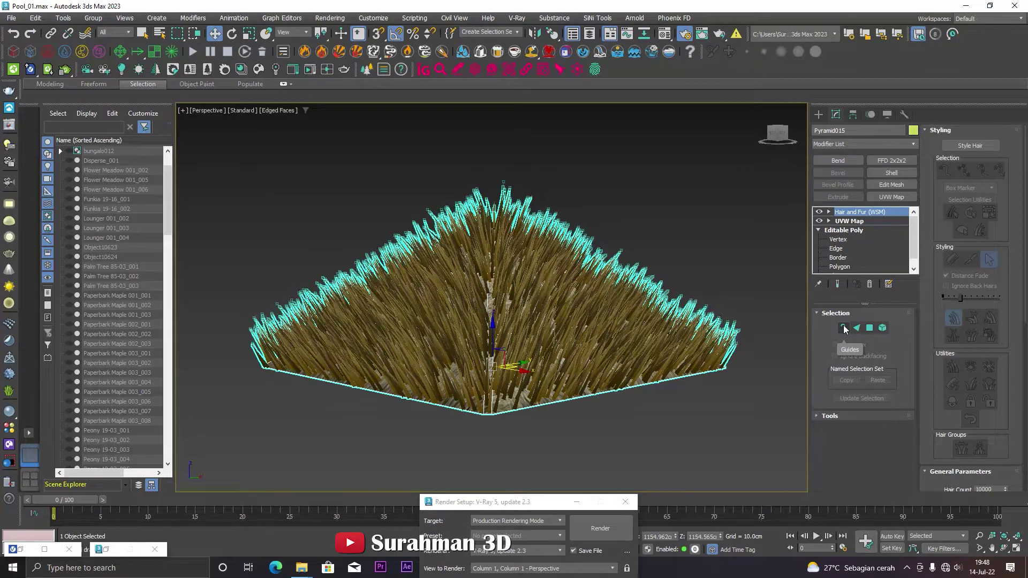
# Step: Recomb and brush the roof's hair guides so strands hang down the slopes
pyautogui.click(843, 328)
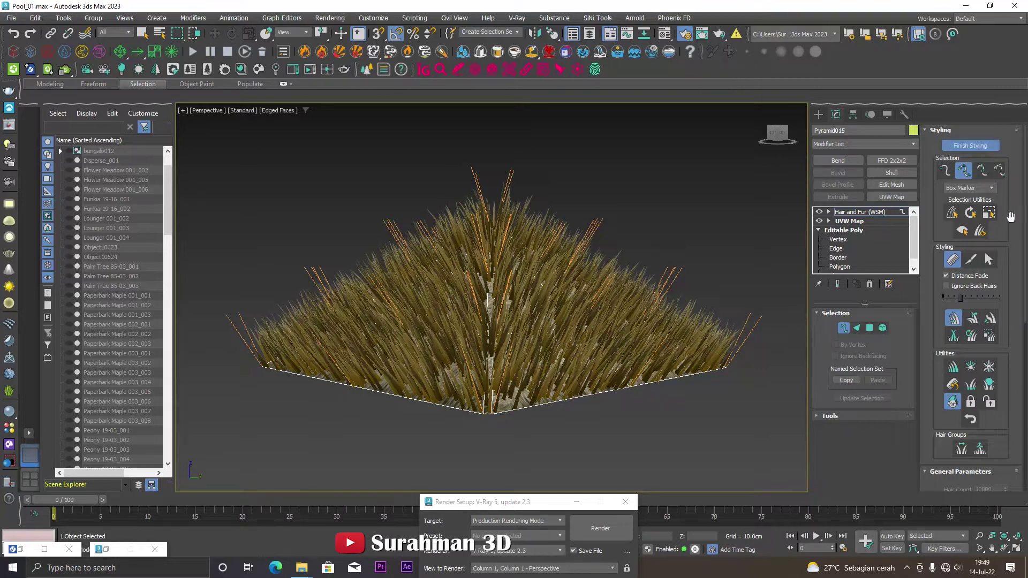
pyautogui.moveTo(932, 347); pyautogui.dragTo(932, 293)
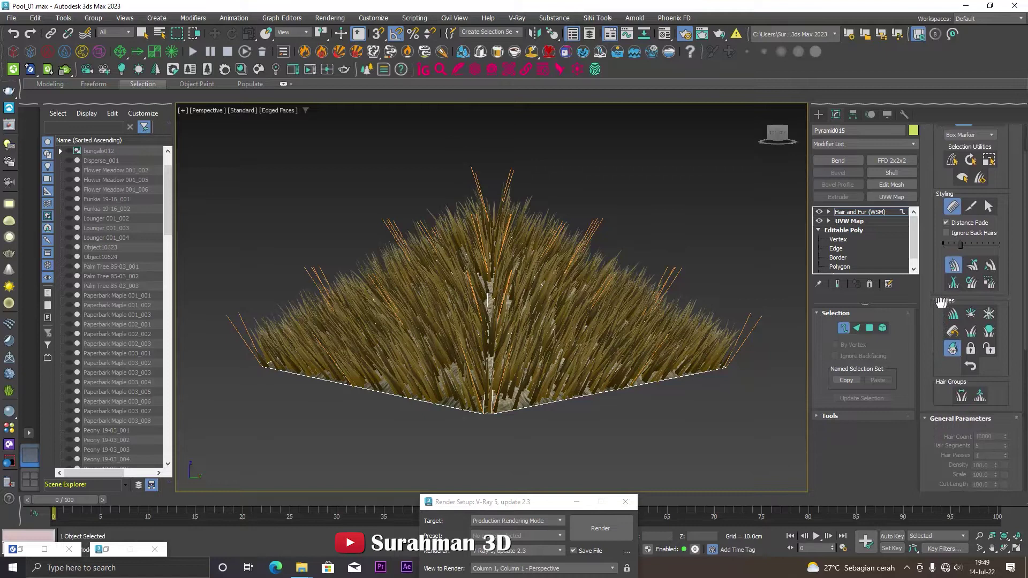
pyautogui.click(955, 334)
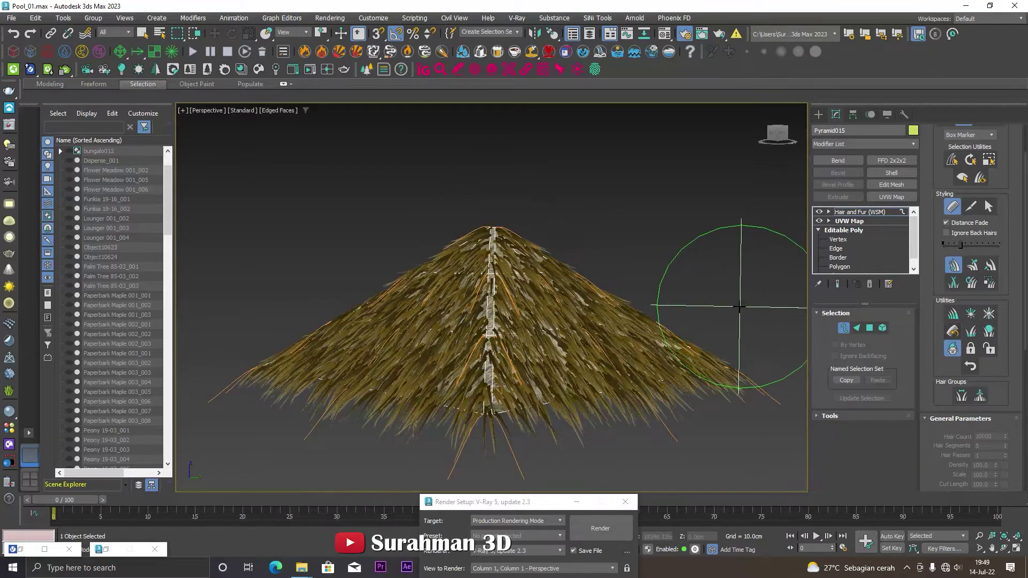
pyautogui.moveTo(718, 252)
pyautogui.mouseDown()
pyautogui.moveTo(708, 259)
pyautogui.moveTo(720, 238)
pyautogui.moveTo(712, 246)
pyautogui.mouseUp()
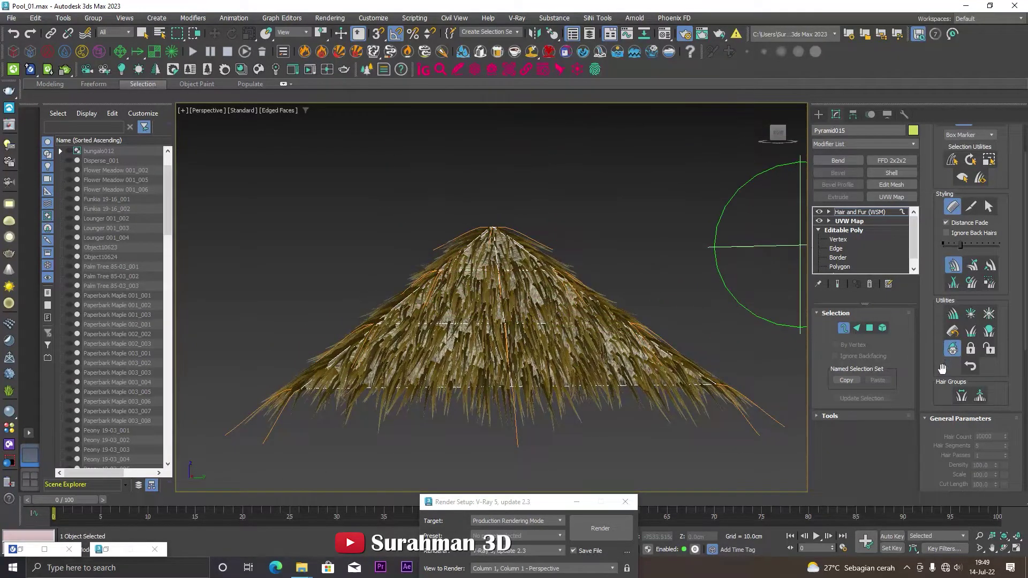
pyautogui.scroll(2, 941, 368)
pyautogui.scroll(2, 942, 368)
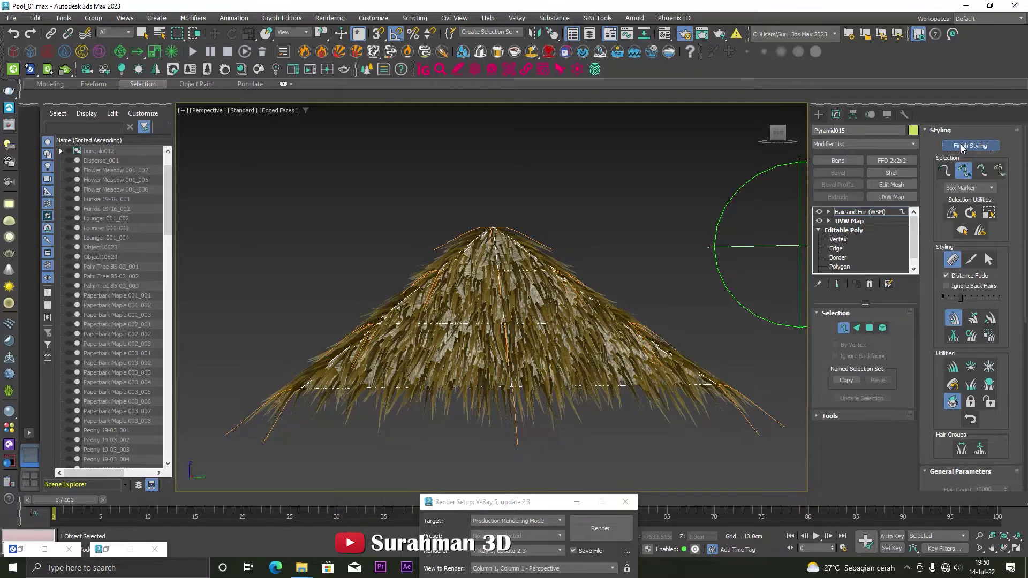
pyautogui.click(962, 146)
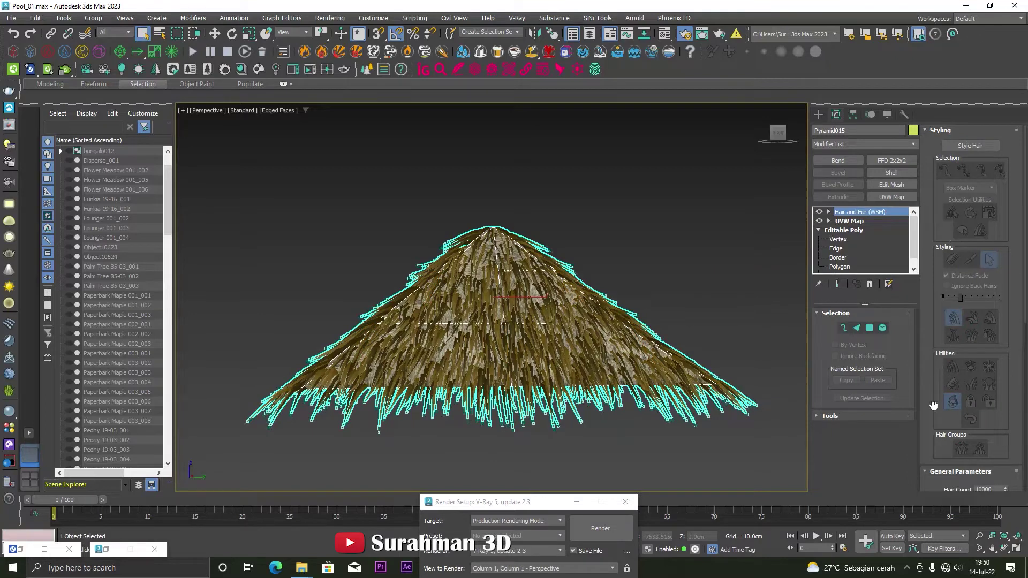
# Step: Set the Hair and Fur Root Thick to 3.0
pyautogui.moveTo(932, 396); pyautogui.dragTo(937, 275)
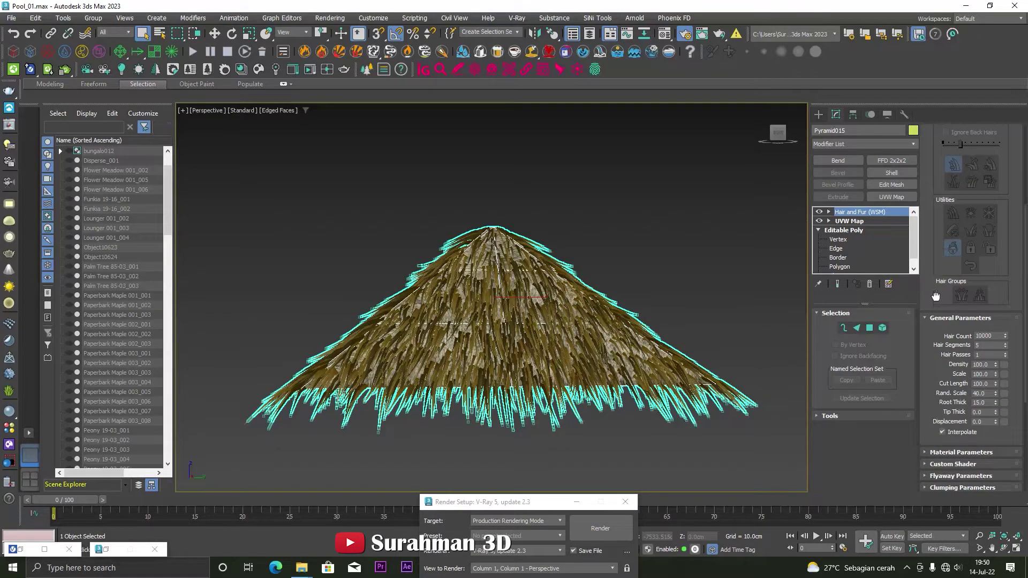
pyautogui.scroll(-3, 936, 297)
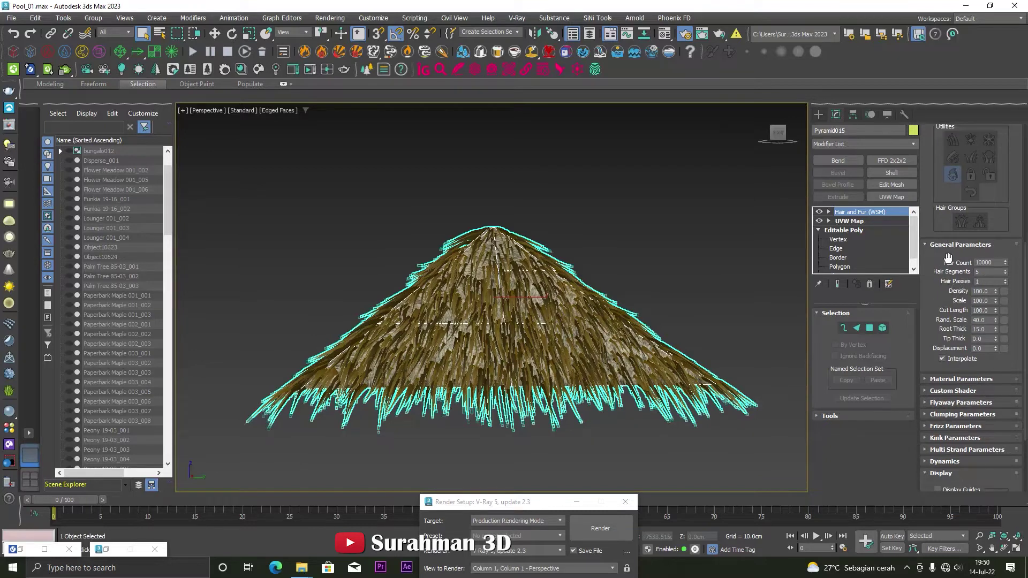
pyautogui.doubleClick(986, 330)
pyautogui.write('3')
pyautogui.press('Return')
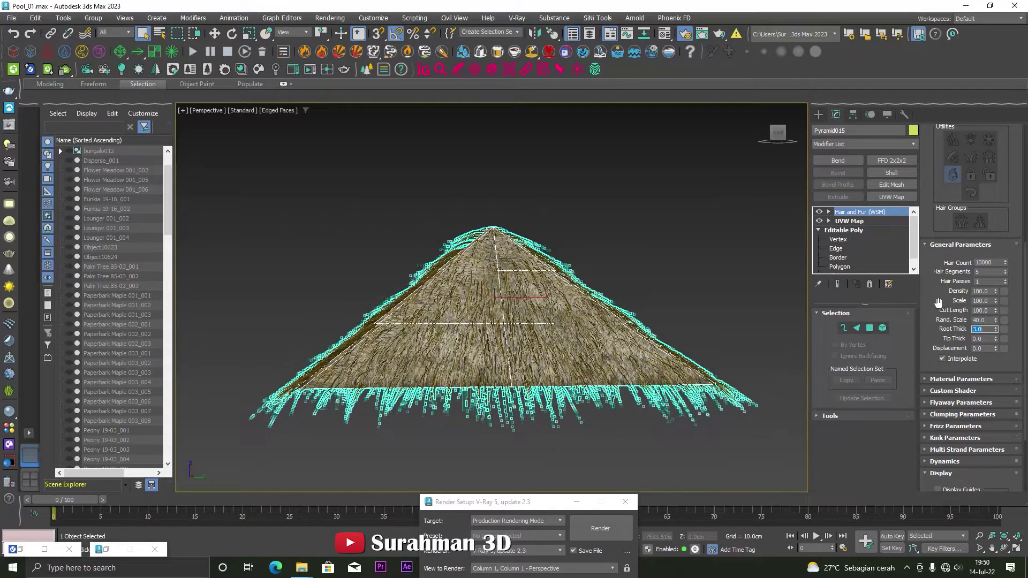
# Step: Raise the Hair Count to 90000 and orbit to check the denser thatch
pyautogui.moveTo(936, 301); pyautogui.dragTo(931, 328)
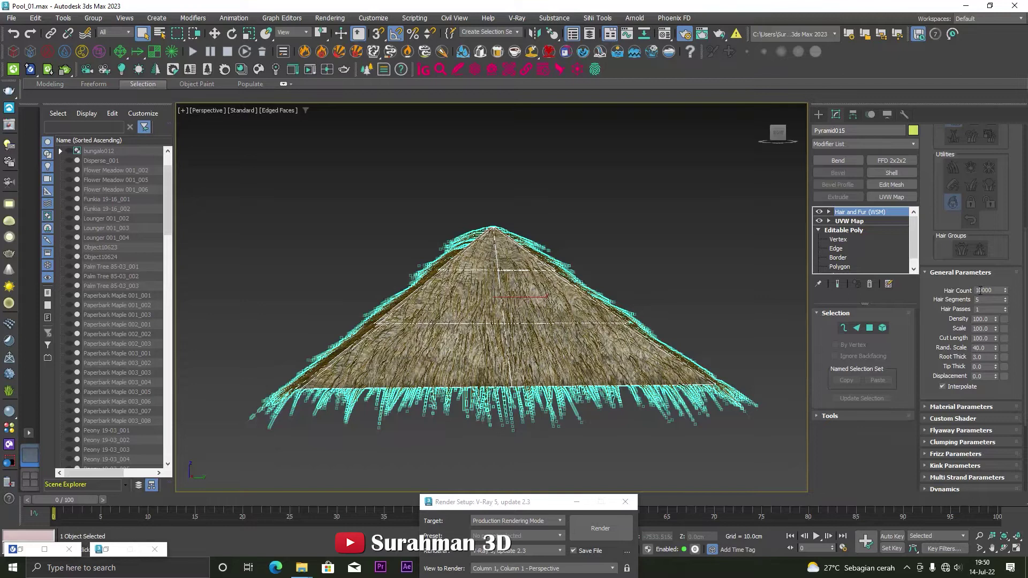
pyautogui.doubleClick(978, 290)
pyautogui.write('90000')
pyautogui.press('Return')
pyautogui.moveTo(673, 278)
pyautogui.keyDown('alt'); pyautogui.mouseDown(button='middle')
pyautogui.moveTo(676, 311)
pyautogui.moveTo(616, 339)
pyautogui.moveTo(610, 279)
pyautogui.moveTo(604, 332)
pyautogui.moveTo(486, 364)
pyautogui.moveTo(629, 343)
pyautogui.mouseUp(button='middle'); pyautogui.keyUp('alt')
pyautogui.scroll(3, 617, 339)
pyautogui.scroll(-3, 617, 340)
# Step: Exit isolation, restore the two-view layout and make VRayCam002 the active view
pyautogui.moveTo(538, 503); pyautogui.dragTo(271, 436)
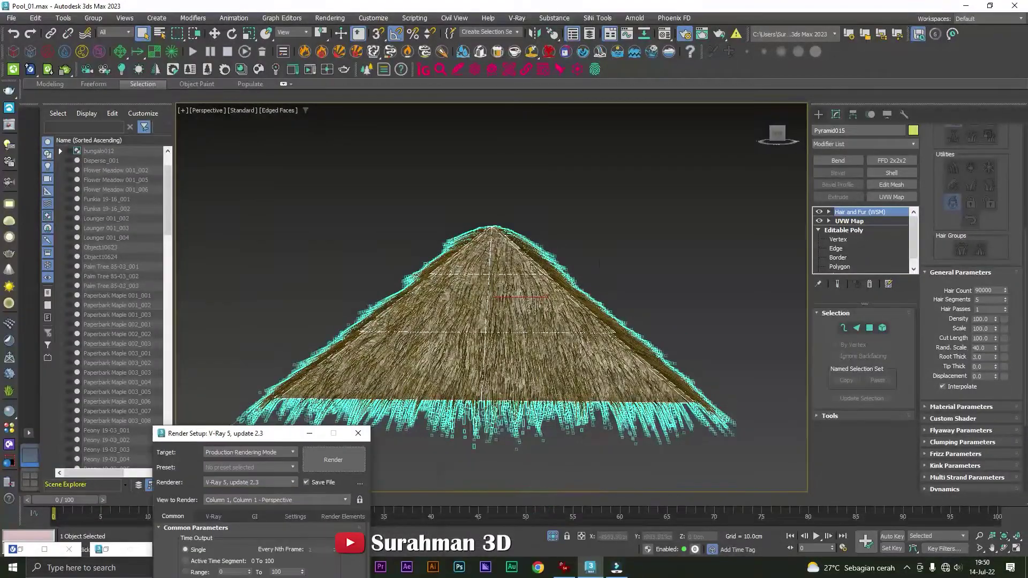
pyautogui.keyDown('alt'); pyautogui.moveTo(679, 285); pyautogui.dragTo(674, 287, button='middle'); pyautogui.keyUp('alt')
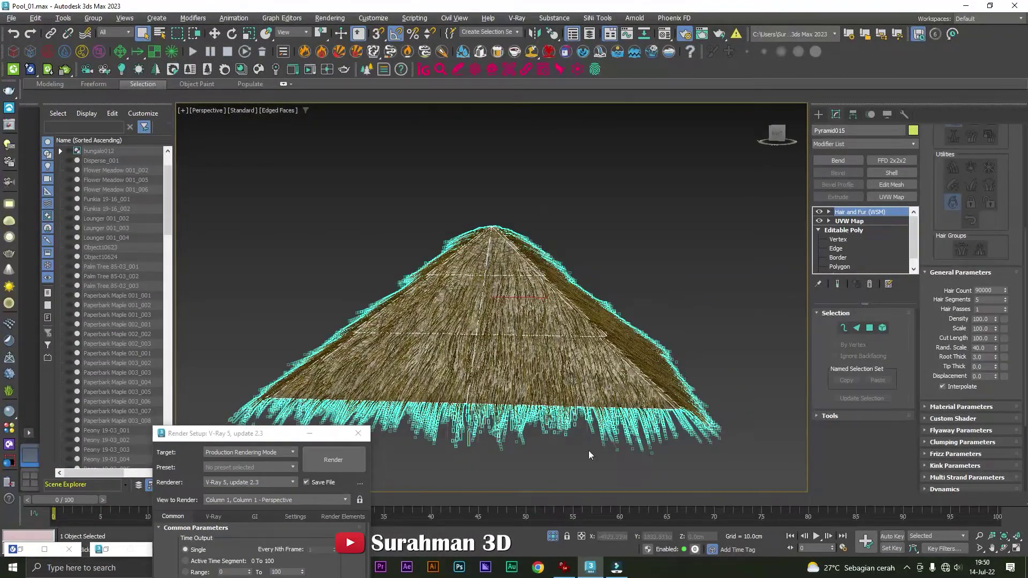
pyautogui.click(553, 536)
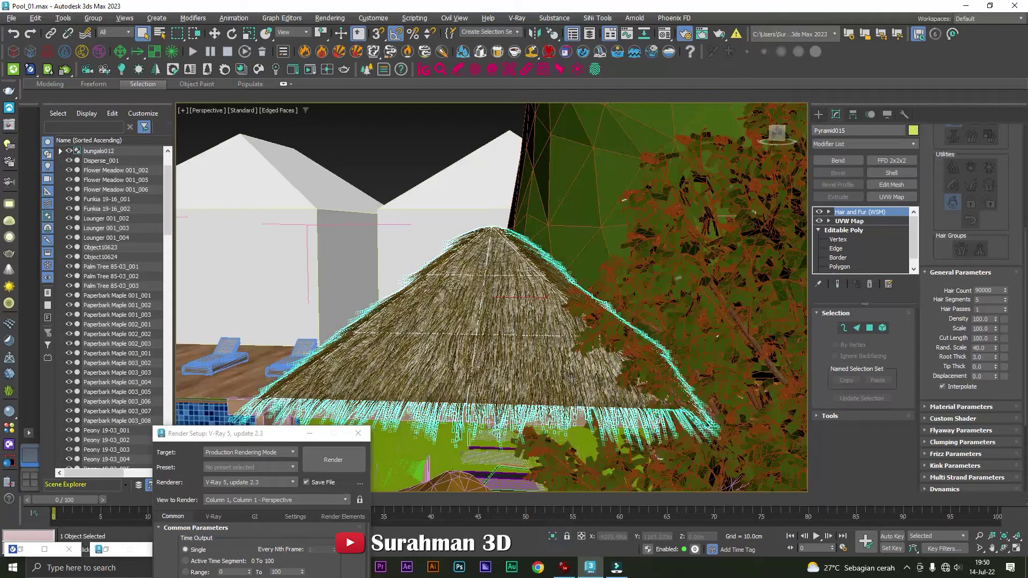
pyautogui.hotkey('alt', 'w')
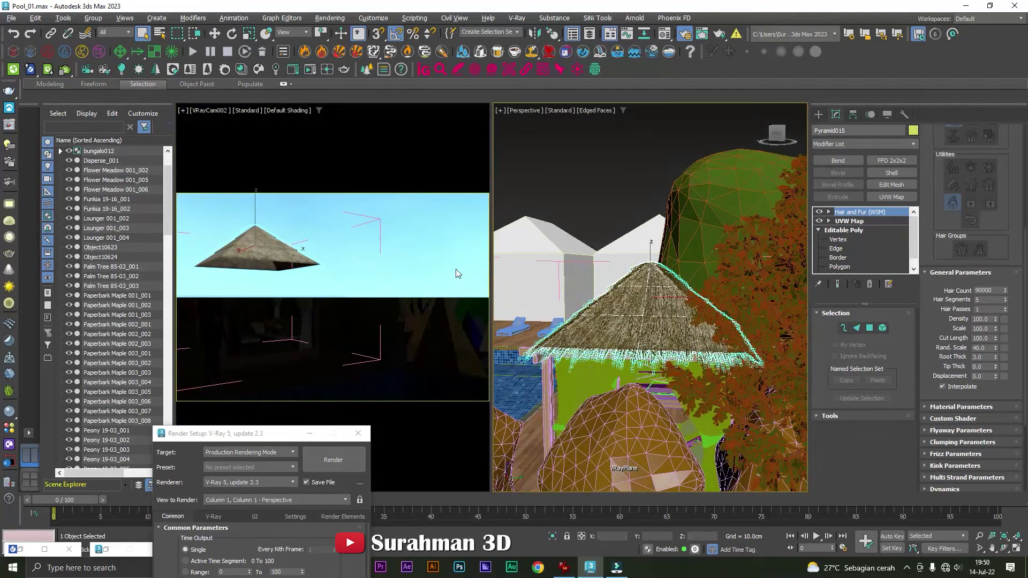
pyautogui.rightClick(454, 265)
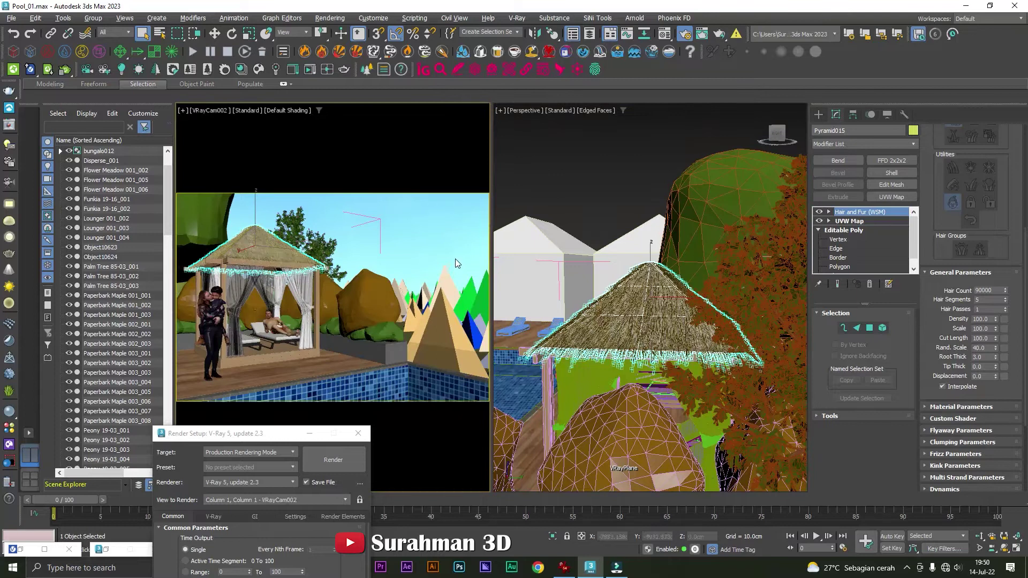
# Step: Turn off Save File in Render Setup and render the VRayCam002 view
pyautogui.moveTo(273, 434); pyautogui.dragTo(681, 100)
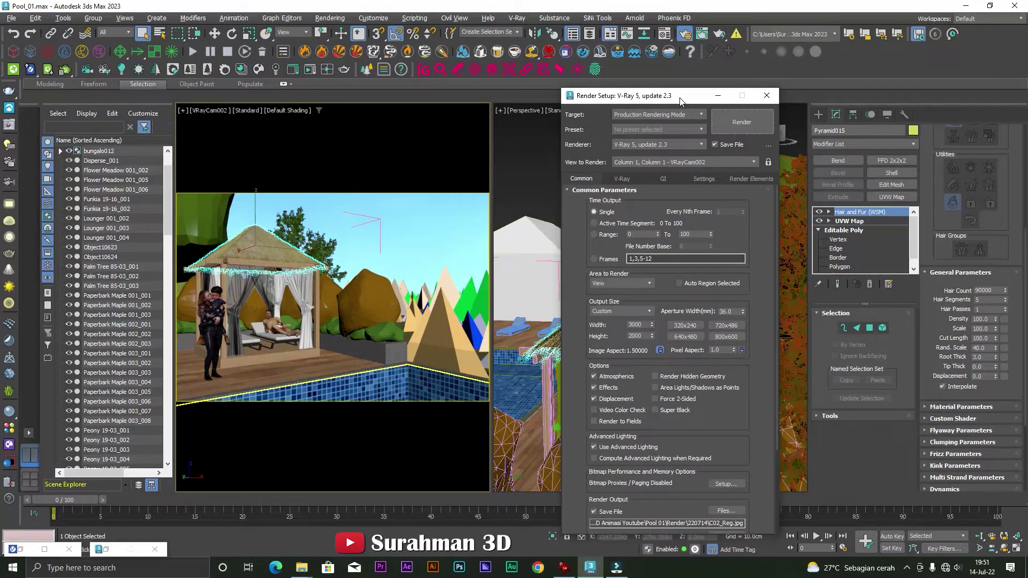
pyautogui.moveTo(681, 101); pyautogui.dragTo(682, 87)
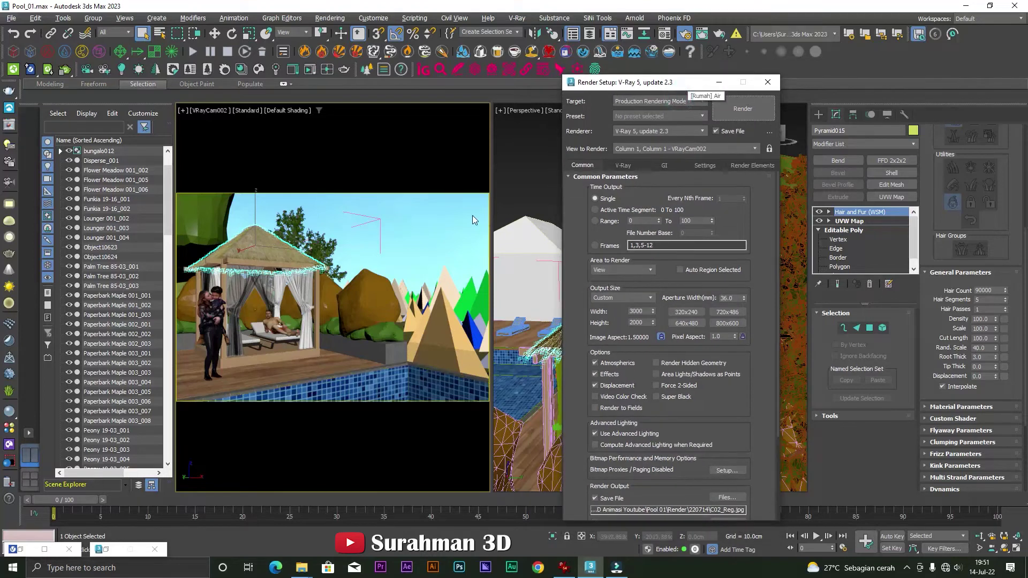
pyautogui.click(715, 130)
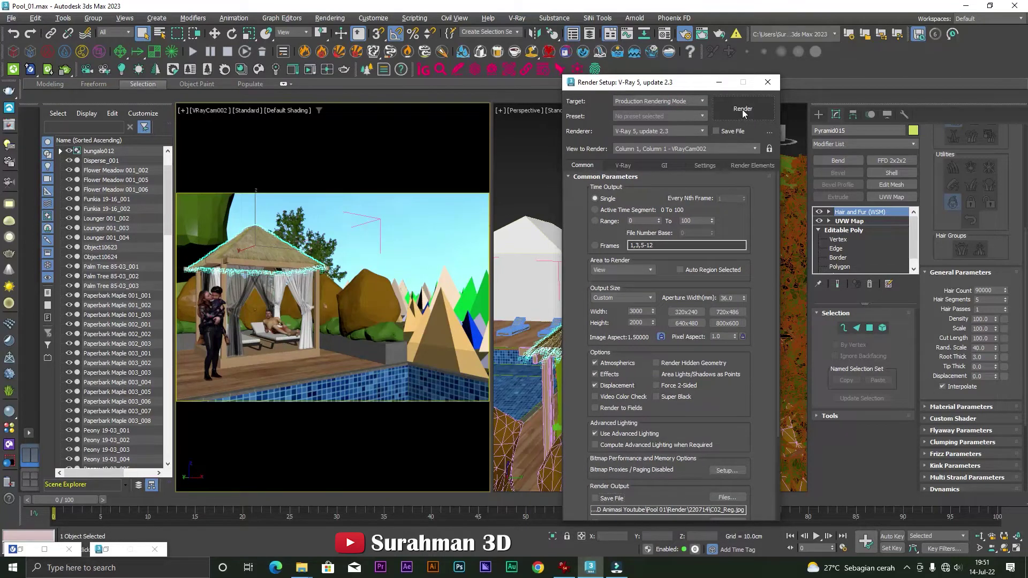
pyautogui.click(742, 109)
# Step: Let the V-Ray render of the thatched gazebo finish and zoom in and out to inspect it
pyautogui.click(651, 48)
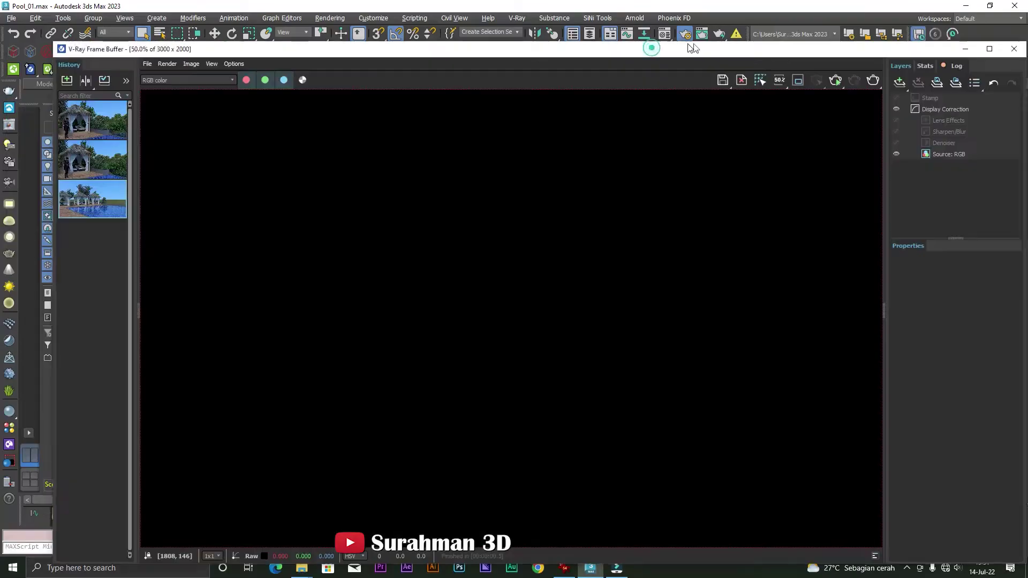
pyautogui.scroll(-1, 561, 204)
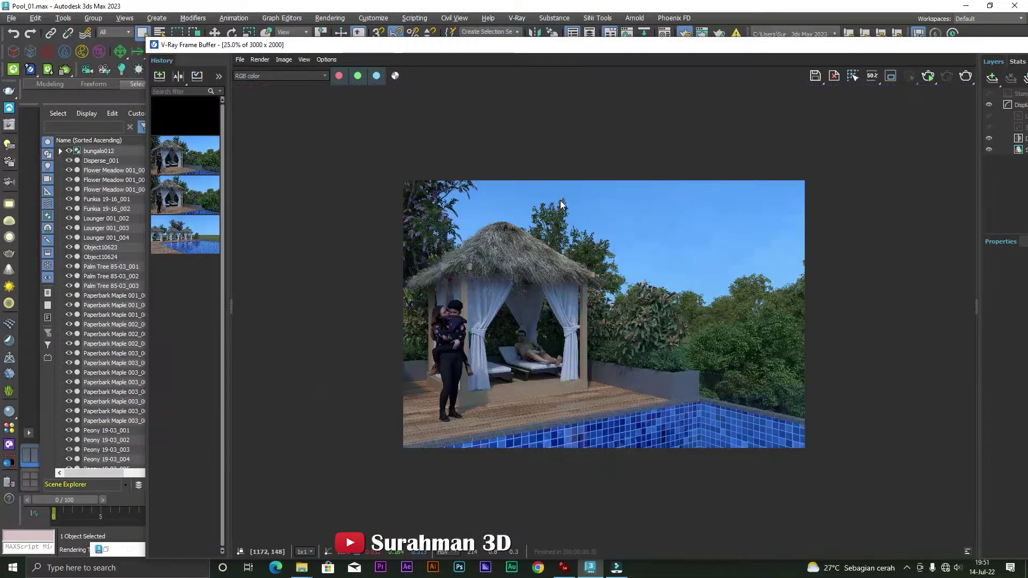
pyautogui.scroll(1, 561, 204)
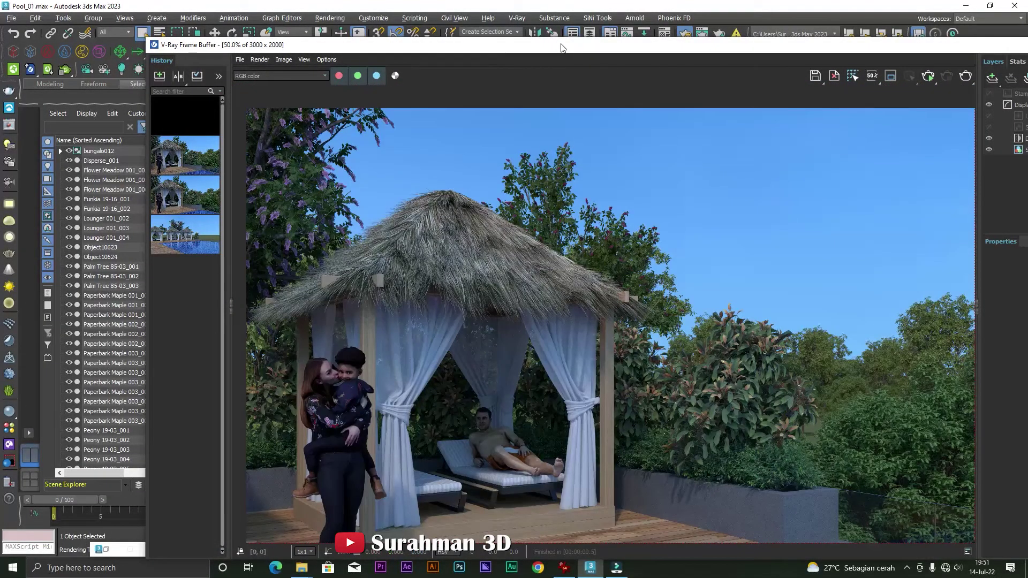
pyautogui.moveTo(561, 48)
pyautogui.mouseDown()
pyautogui.moveTo(582, 17)
pyautogui.moveTo(591, 25)
pyautogui.mouseUp()
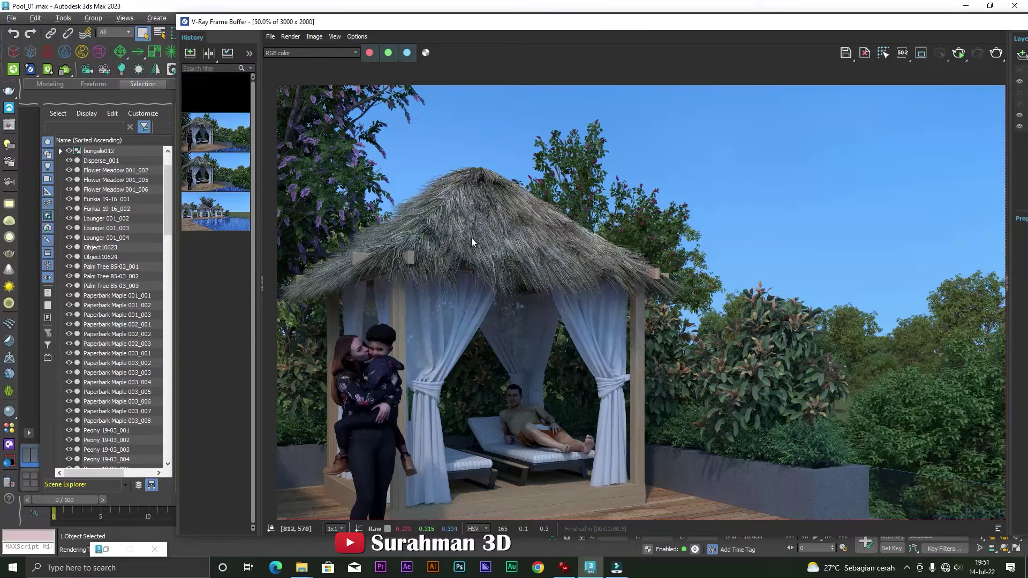
pyautogui.scroll(1, 450, 224)
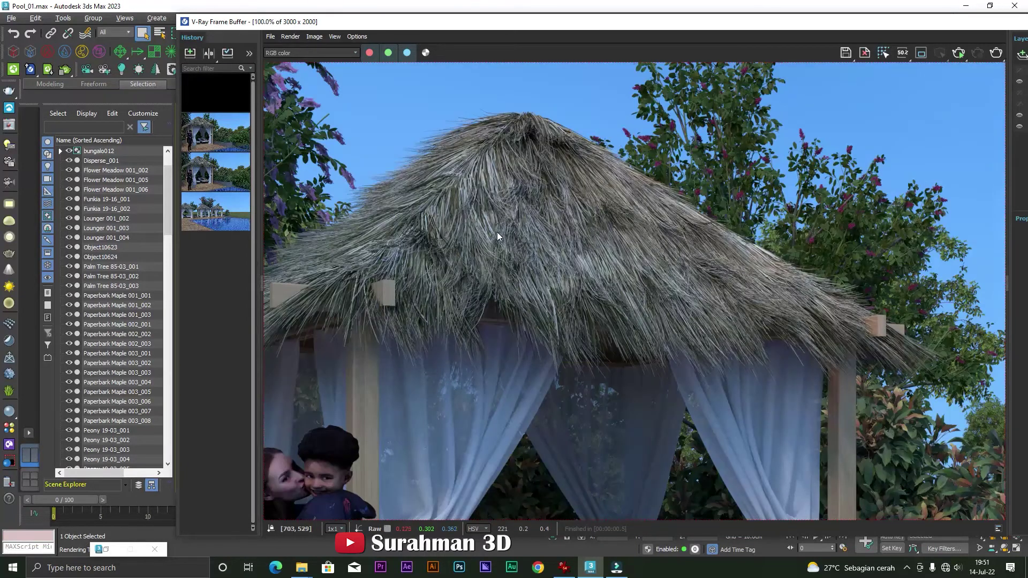
pyautogui.scroll(-1, 496, 233)
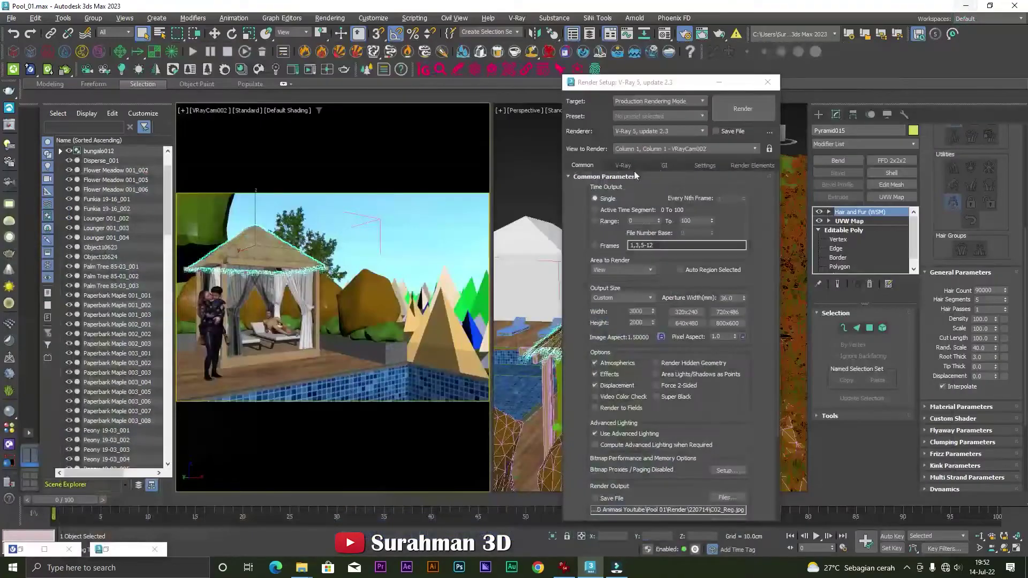